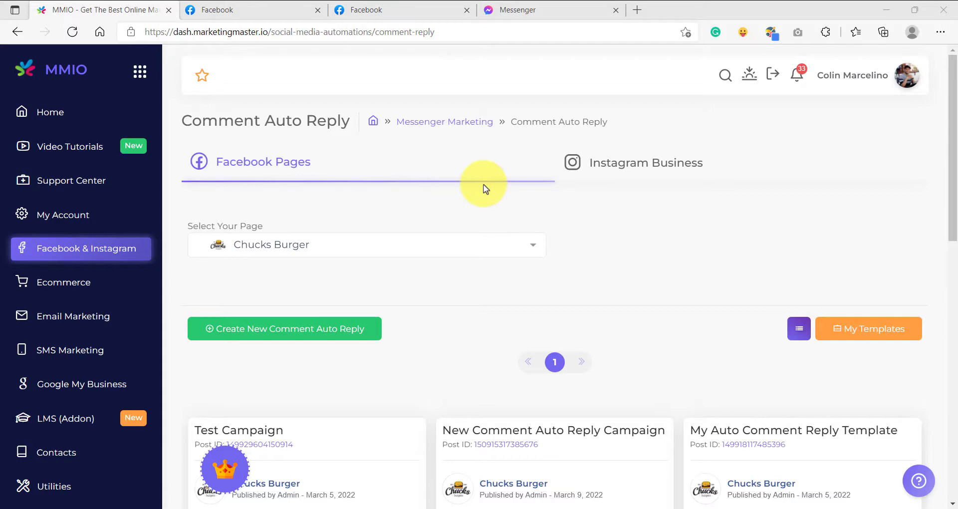
# - Drag the crown badge onto New Comment Auto Reply Campaign to make it Chucks Burger's full-page auto reply
pyautogui.scroll(-5, 483, 189)
pyautogui.moveTo(451, 151); pyautogui.dragTo(583, 171)
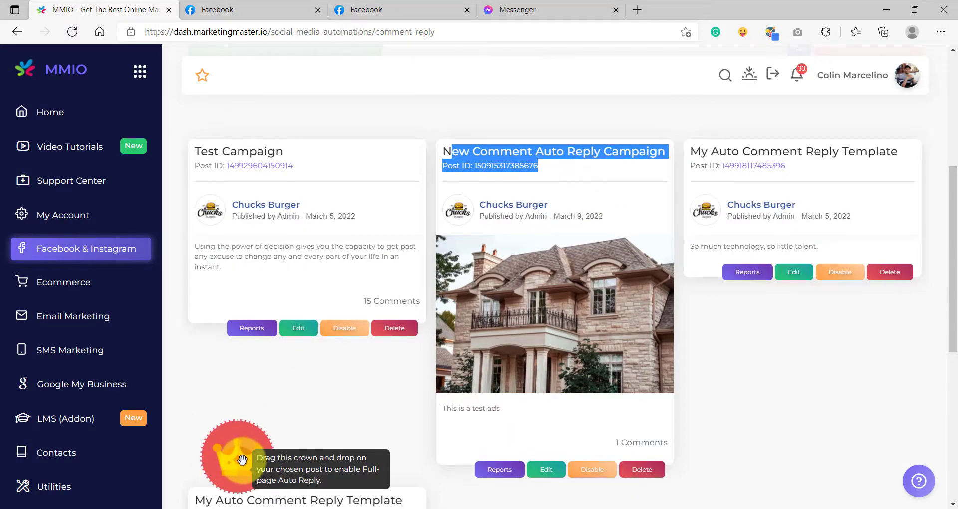
pyautogui.moveTo(243, 459); pyautogui.dragTo(560, 336)
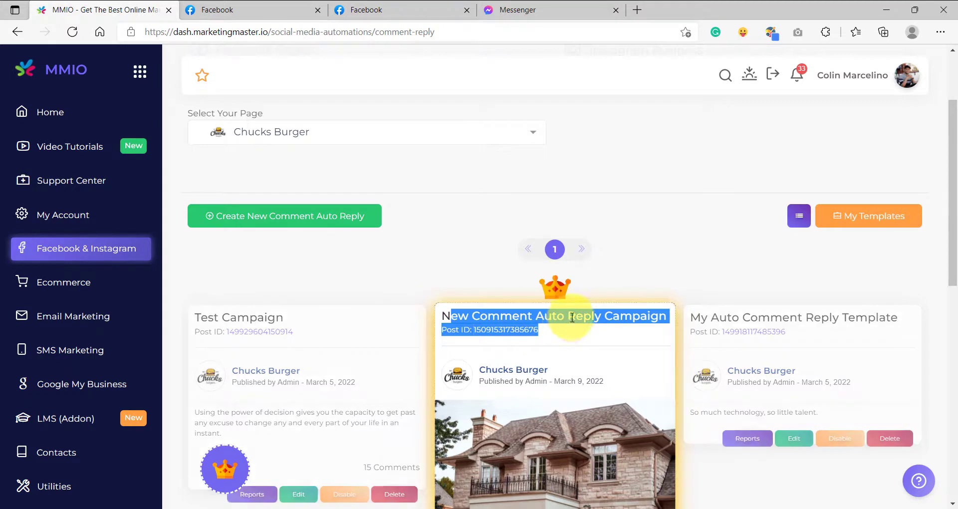
pyautogui.click(569, 349)
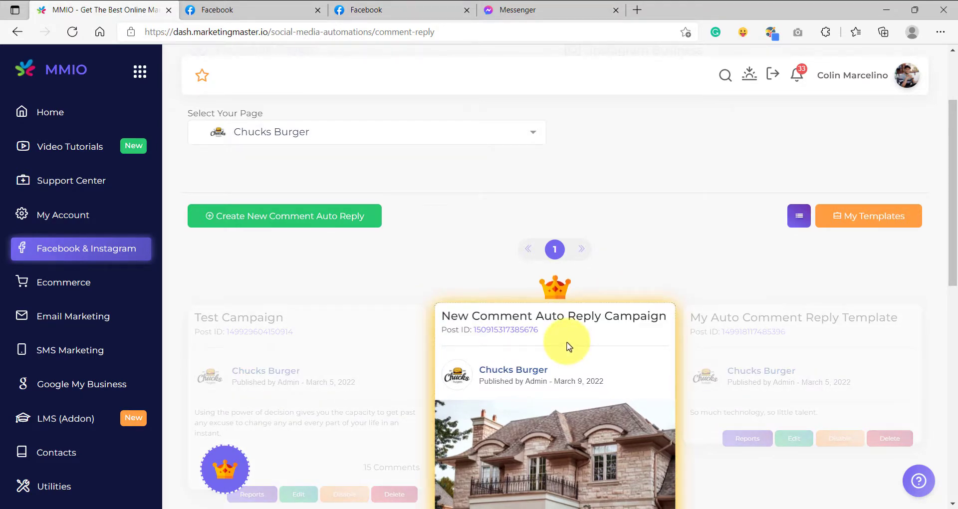
pyautogui.scroll(-5, 567, 344)
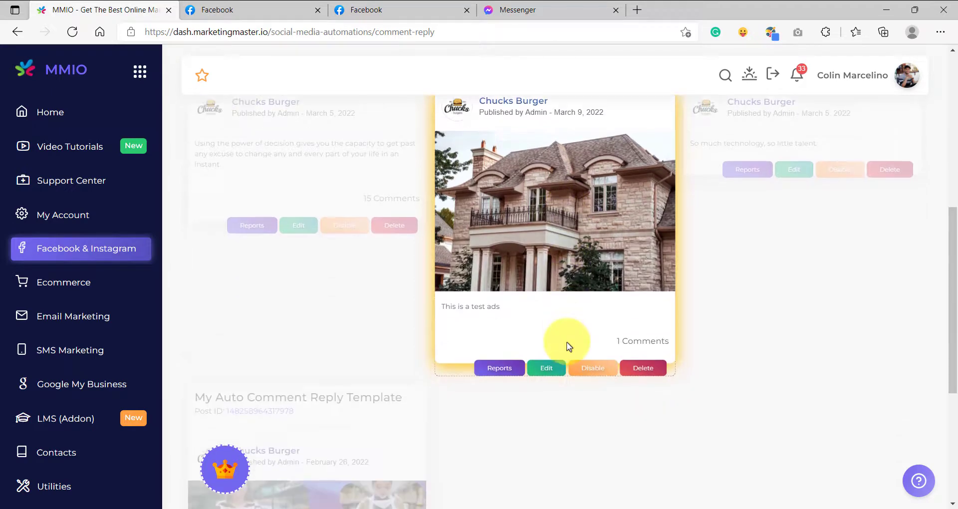
pyautogui.scroll(3, 561, 344)
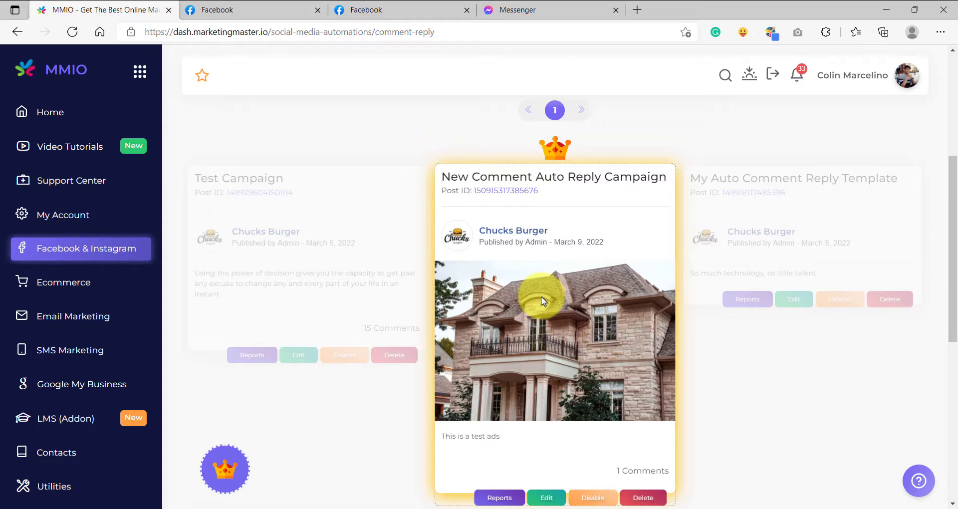
pyautogui.scroll(-2, 541, 295)
pyautogui.scroll(2, 551, 301)
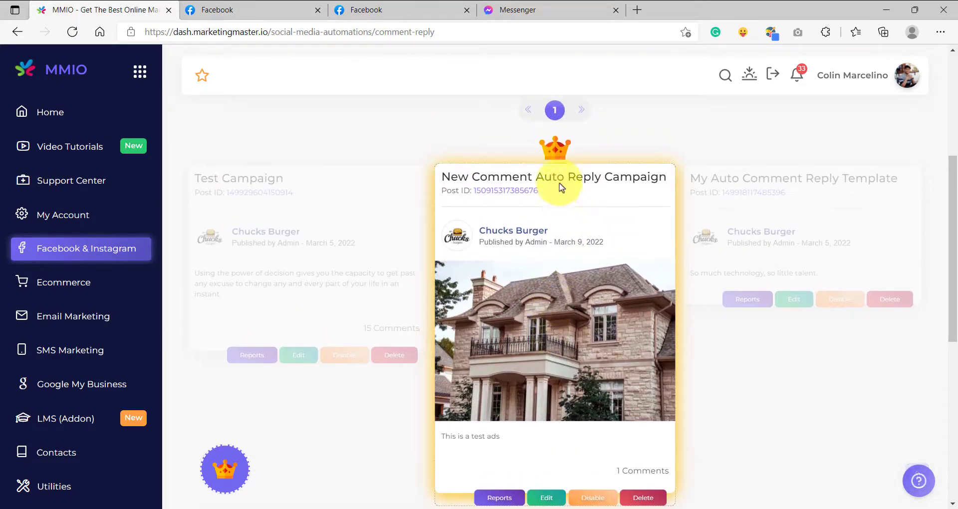
pyautogui.scroll(-2, 552, 349)
pyautogui.scroll(2, 548, 315)
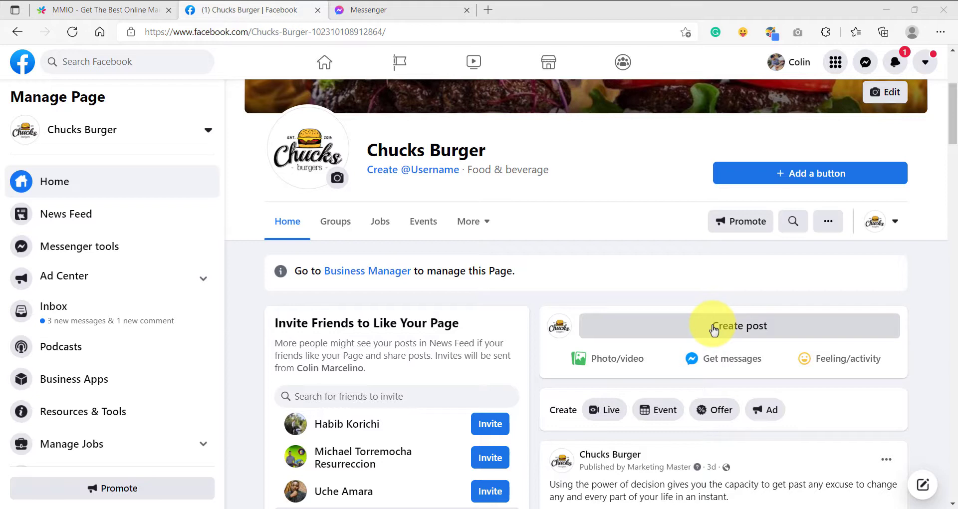
# - Publish a new Chucks Burger post reading "THis is a totally new post"
pyautogui.click(713, 327)
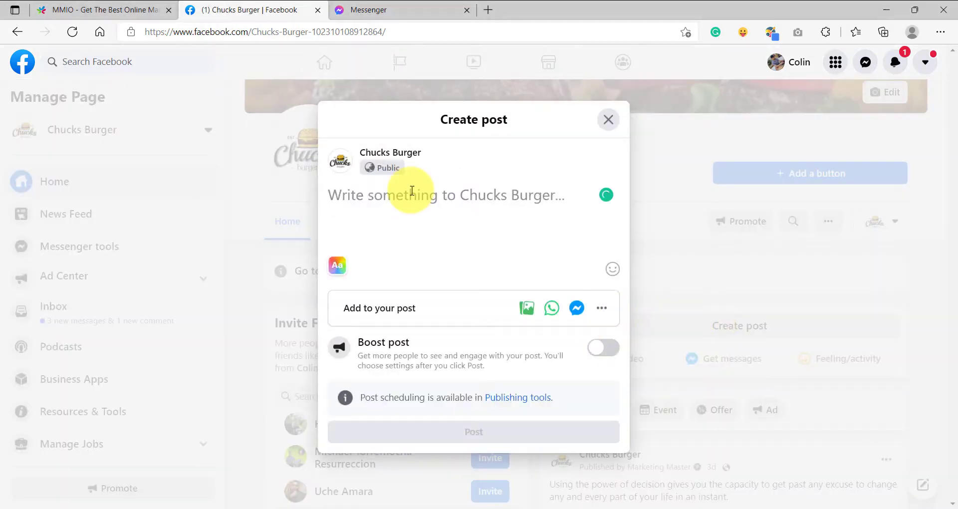
pyautogui.write('THis is a t')
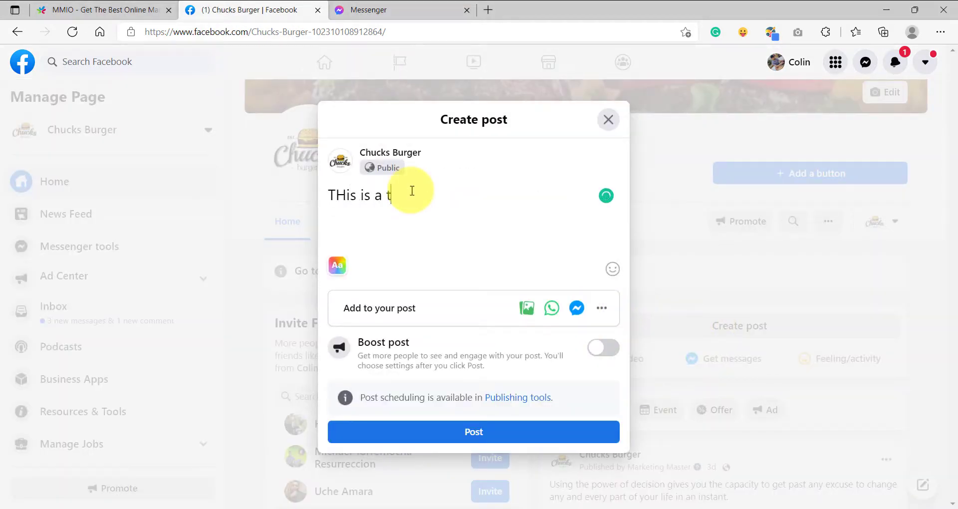
pyautogui.write('otally new post')
pyautogui.click(484, 430)
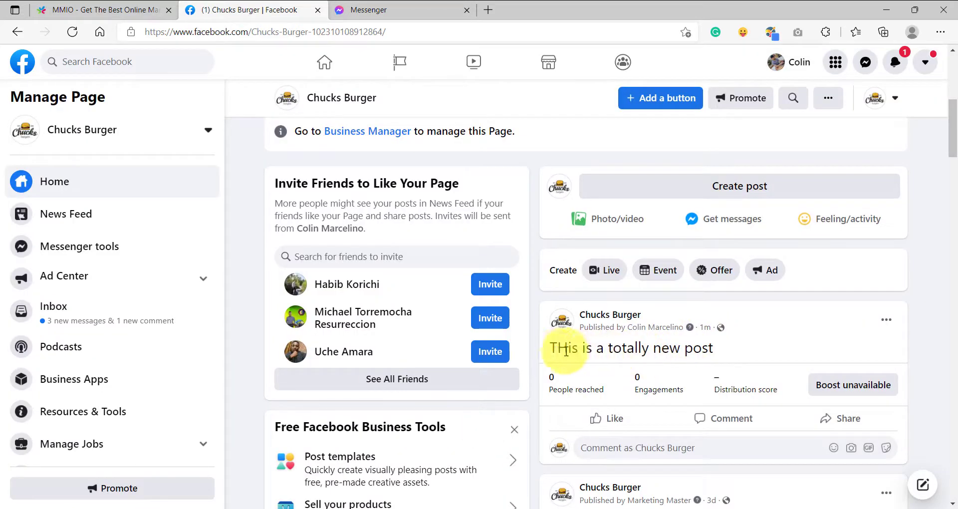
# - Open the new post on its own permalink page in a new tab
pyautogui.moveTo(550, 348); pyautogui.dragTo(742, 353)
pyautogui.click(742, 353)
pyautogui.scroll(-1, 736, 280)
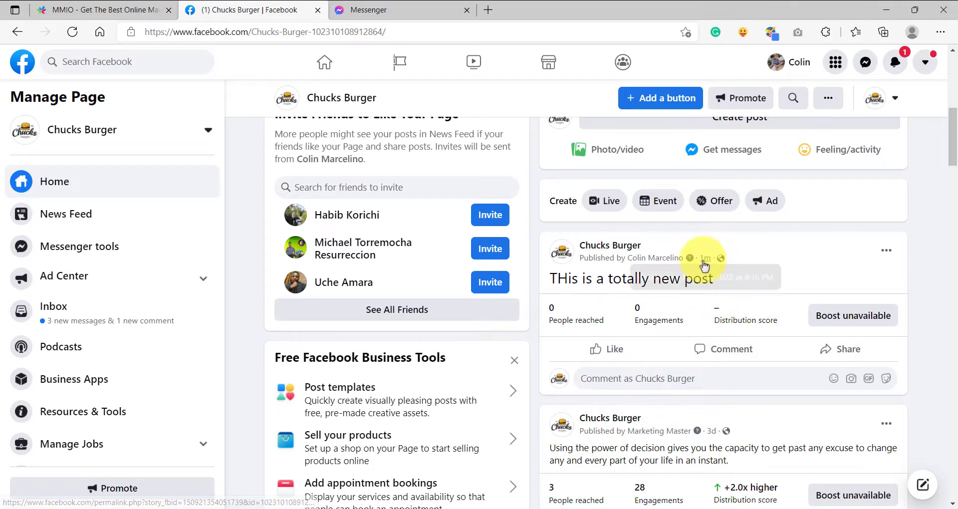
pyautogui.rightClick(705, 259)
pyautogui.click(739, 274)
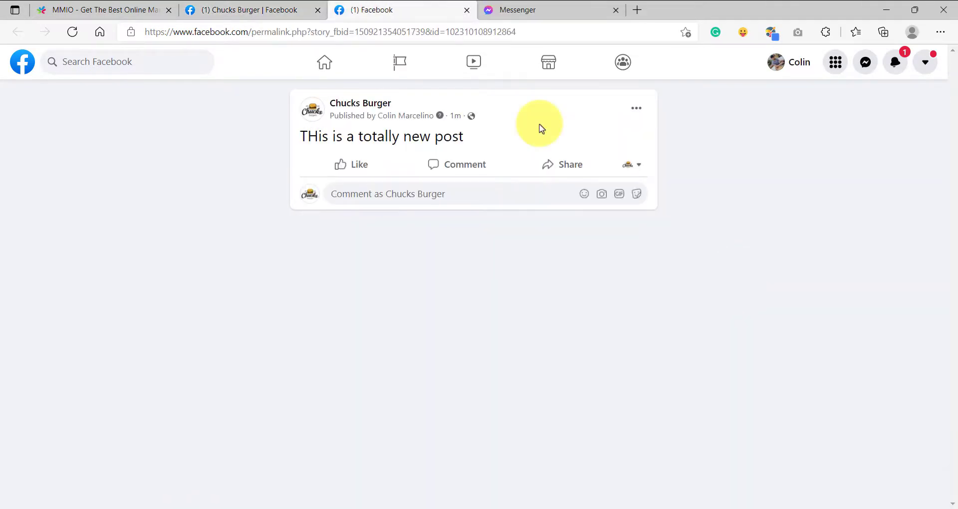
# - Switch to interacting as the personal profile and write the test comment on the new post
pyautogui.click(631, 164)
pyautogui.click(637, 166)
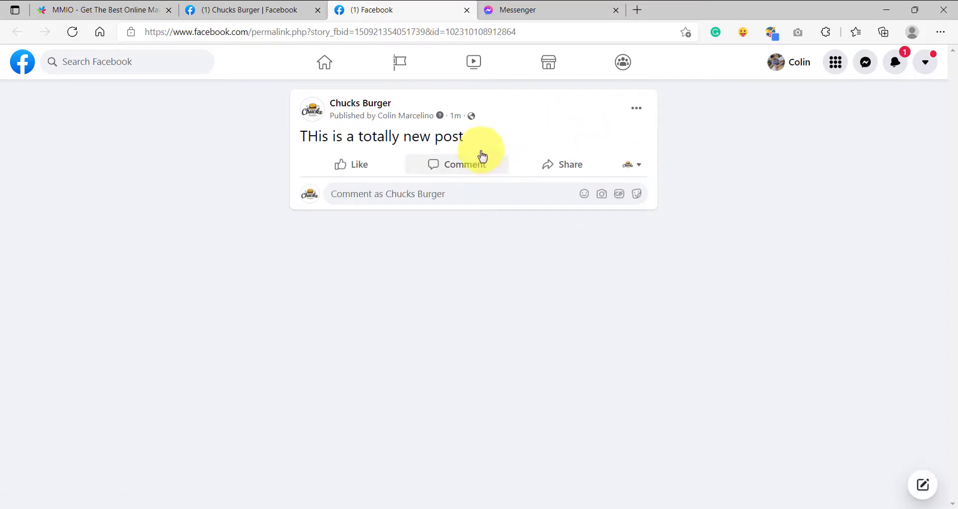
pyautogui.click(641, 167)
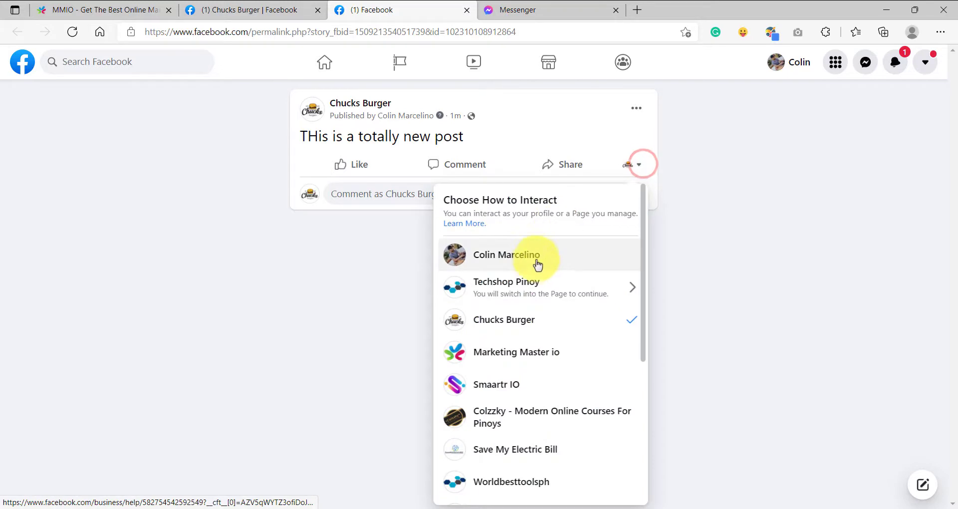
pyautogui.click(522, 257)
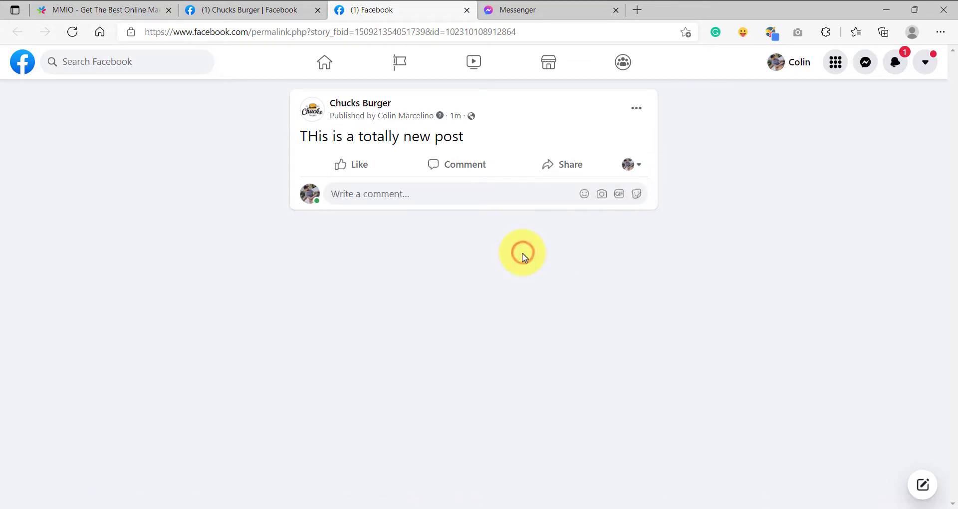
pyautogui.click(438, 193)
pyautogui.write('this is a tes')
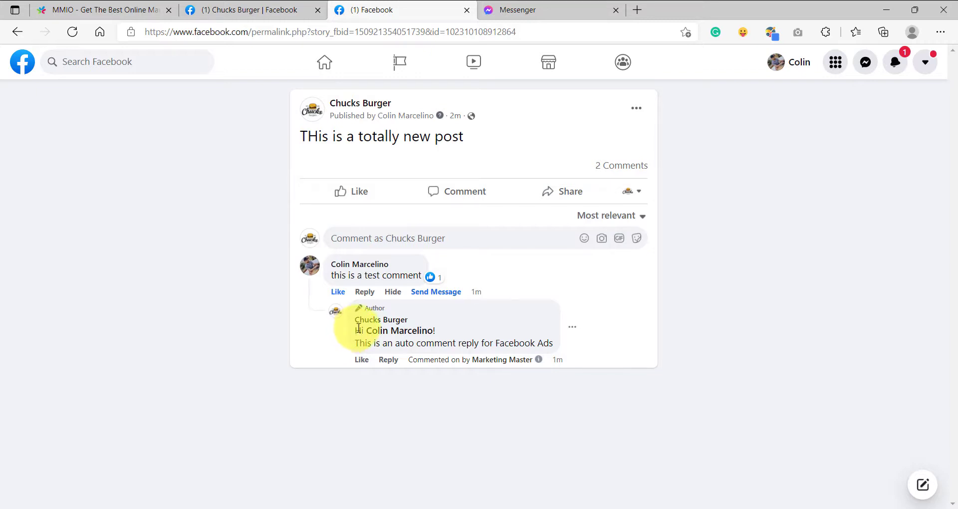
# - Select the Facebook auto-reply text, then view New Comment Auto Reply Campaign's reply message in MMIO
pyautogui.click(353, 333)
pyautogui.moveTo(375, 341); pyautogui.dragTo(548, 343)
pyautogui.click(125, 15)
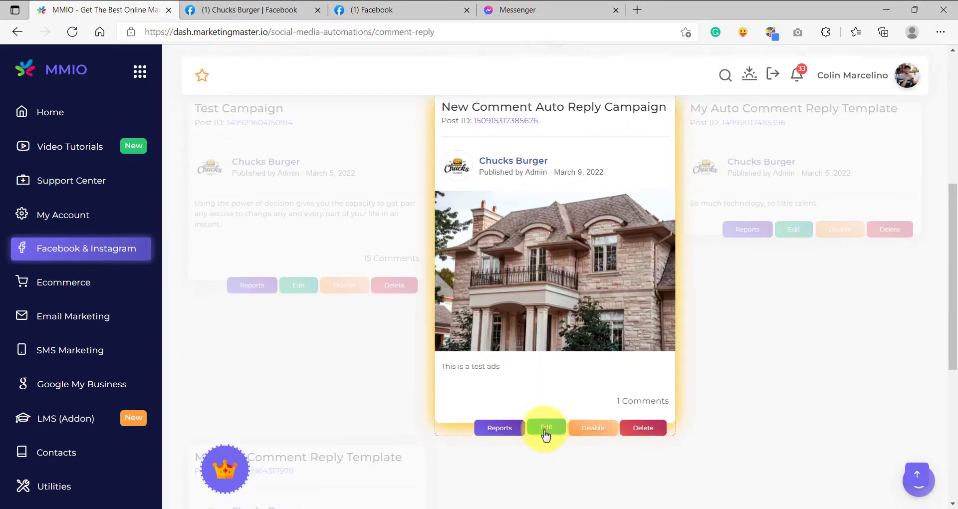
pyautogui.click(547, 428)
pyautogui.moveTo(519, 357); pyautogui.dragTo(322, 355)
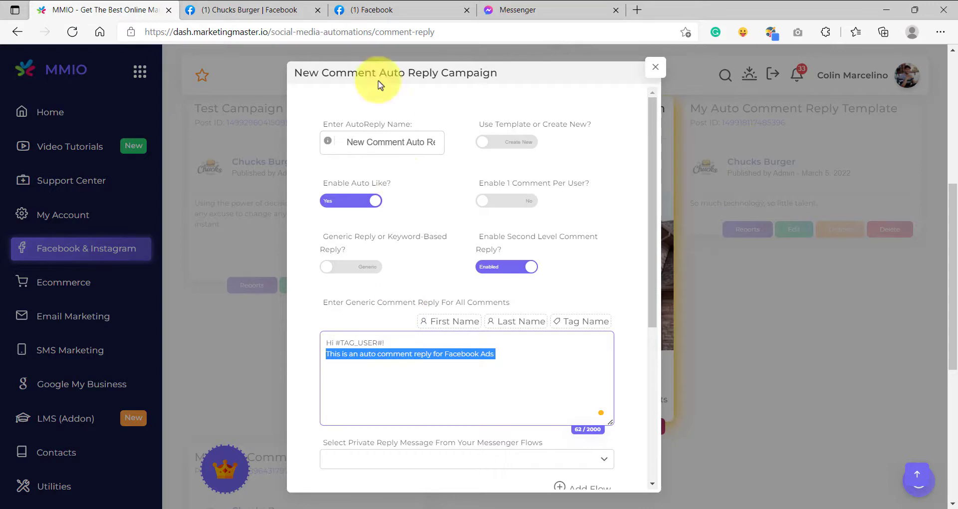
# - Recheck the auto-reply on the Facebook post, then close the MMIO campaign settings
pyautogui.click(394, 10)
pyautogui.click(491, 325)
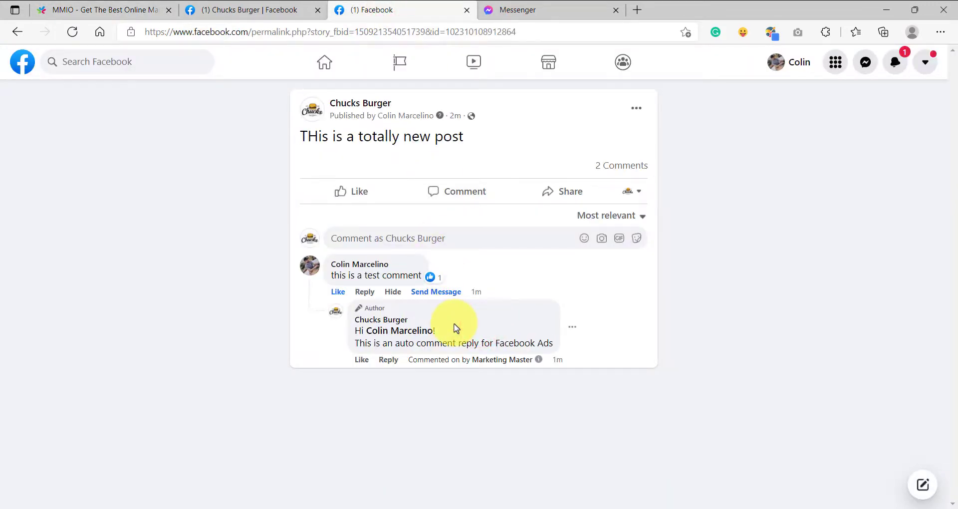
pyautogui.click(100, 9)
pyautogui.click(670, 115)
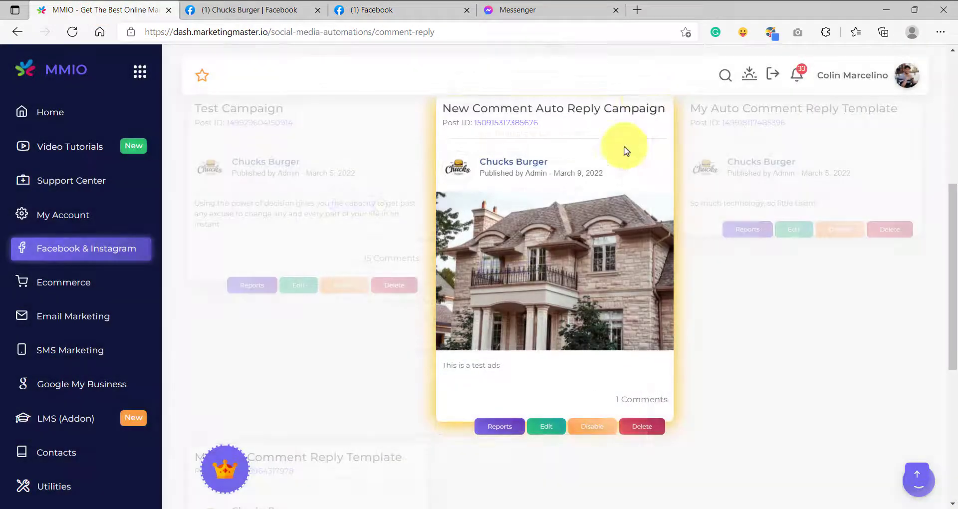
# - Move full-page auto reply from New Comment Auto Reply Campaign to Test Campaign
pyautogui.scroll(4, 573, 240)
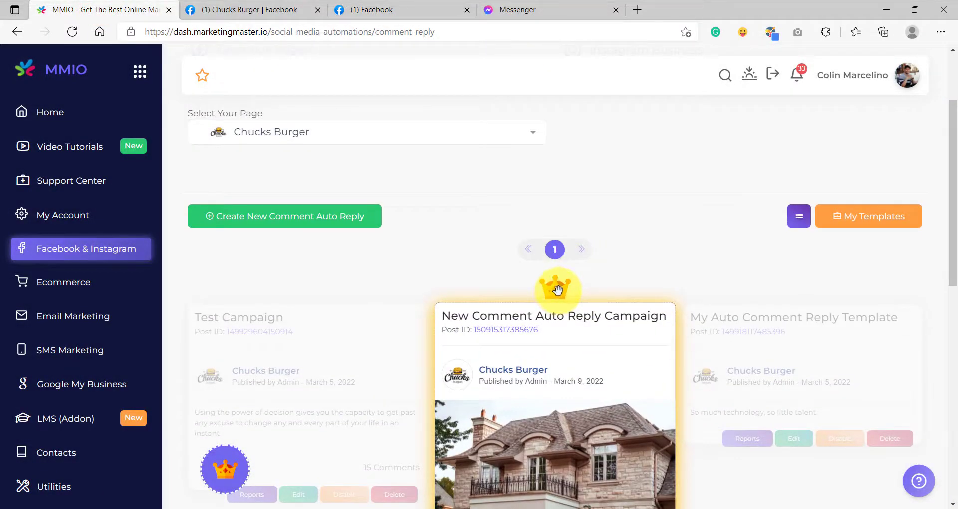
pyautogui.moveTo(557, 289); pyautogui.dragTo(227, 464)
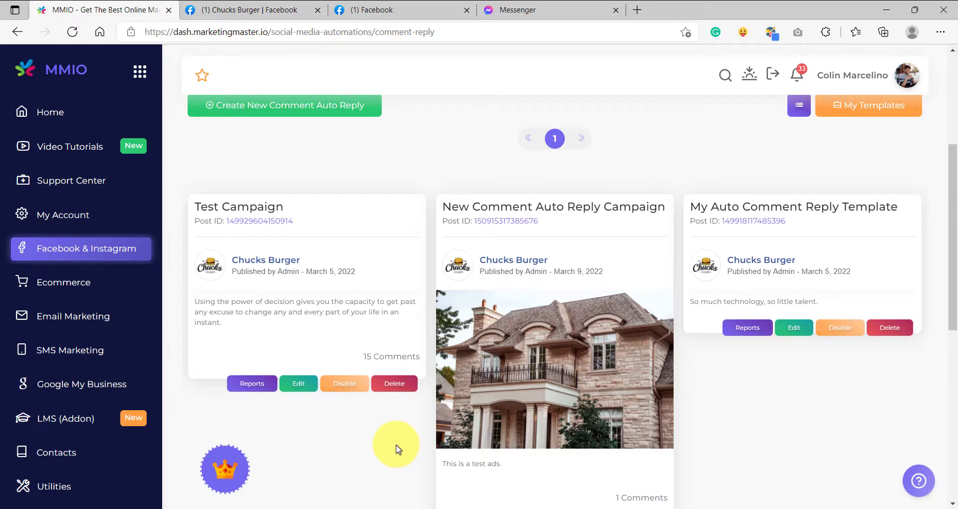
pyautogui.scroll(1, 430, 368)
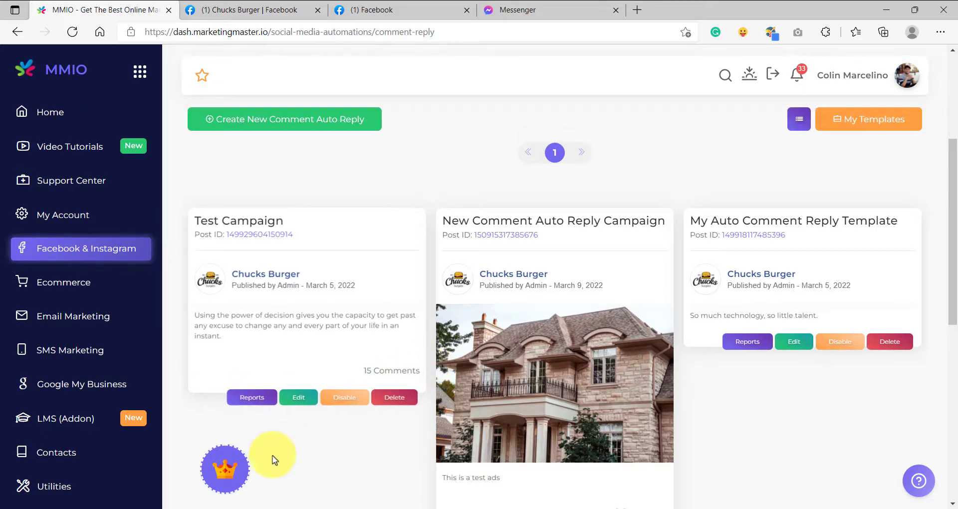
pyautogui.moveTo(227, 467); pyautogui.dragTo(574, 220)
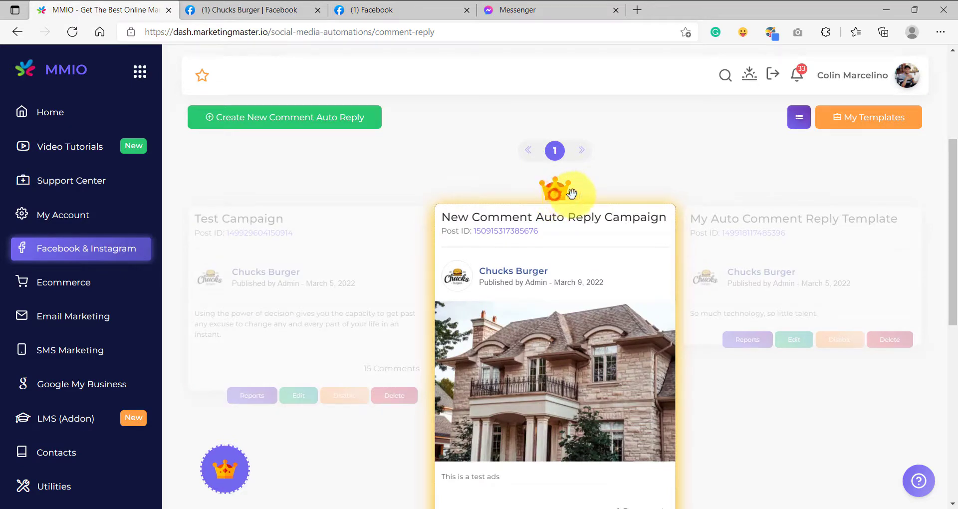
# - Shift full-page auto reply to My Auto Comment Reply Template, then drag the crown back to remove it
pyautogui.click(554, 192)
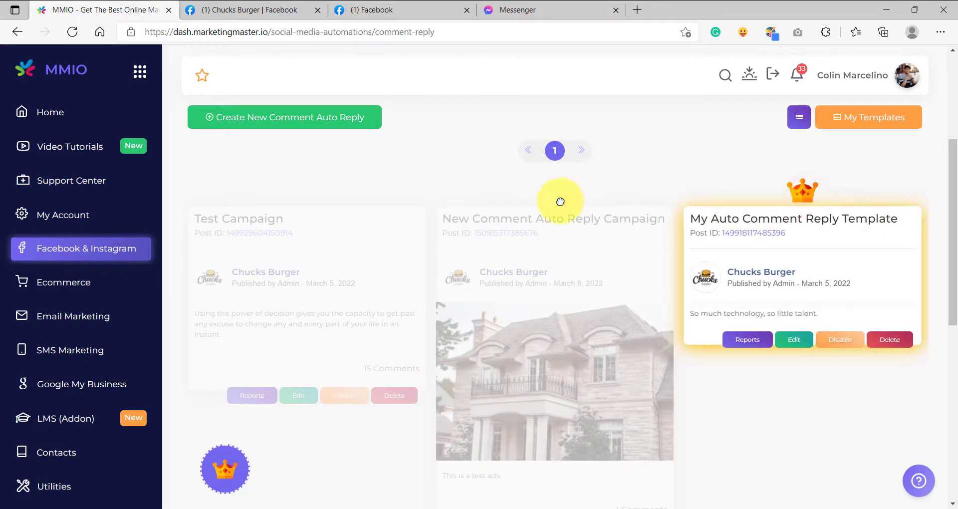
pyautogui.moveTo(803, 191); pyautogui.dragTo(561, 218)
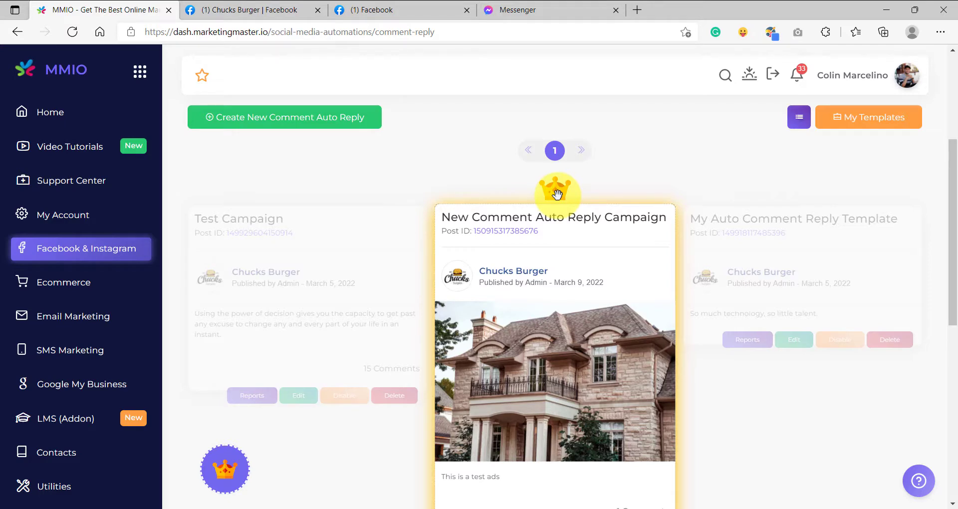
pyautogui.moveTo(557, 194); pyautogui.dragTo(224, 475)
pyautogui.scroll(5, 374, 367)
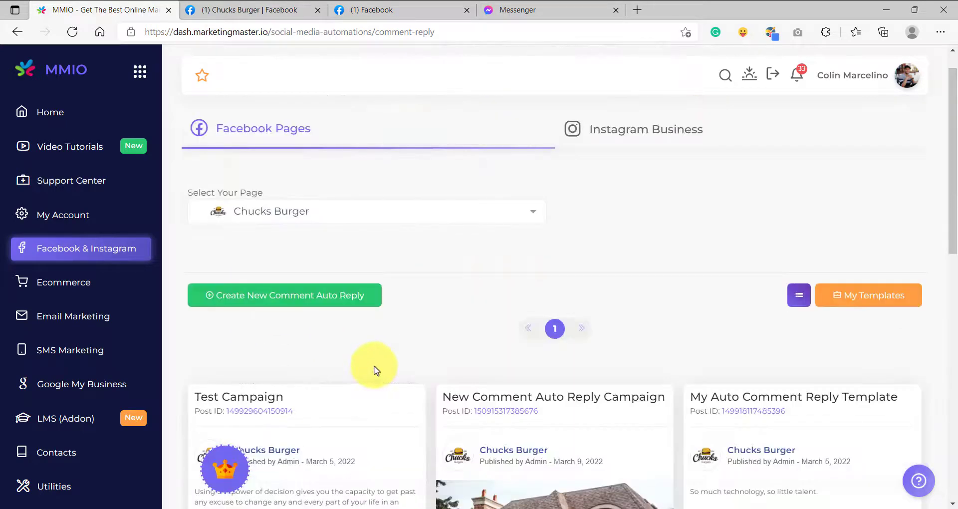